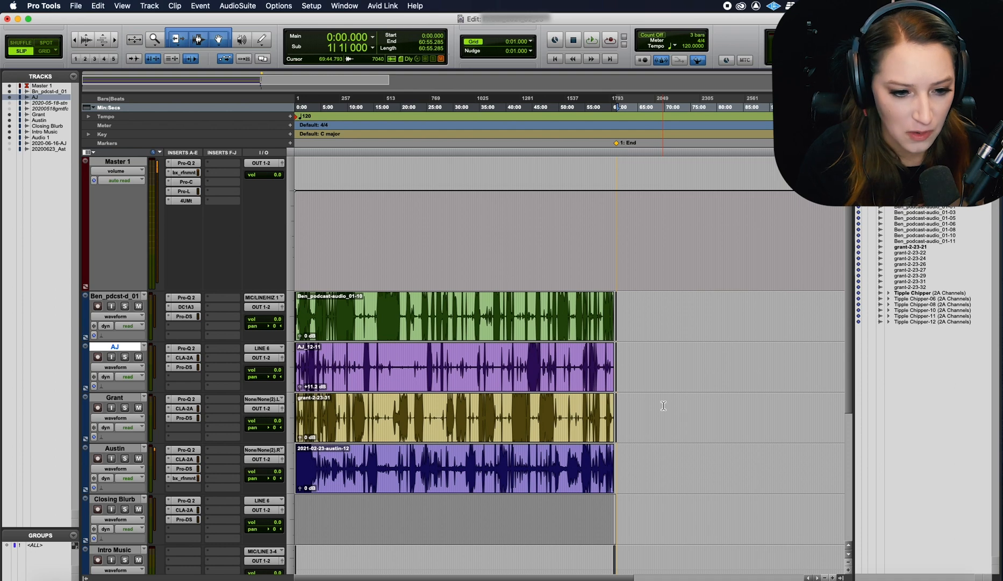
- Switch to Finder and show the preview of Ben_podcast-audio_01.wav in the Audio Files folder using column view
key("super+Tab")
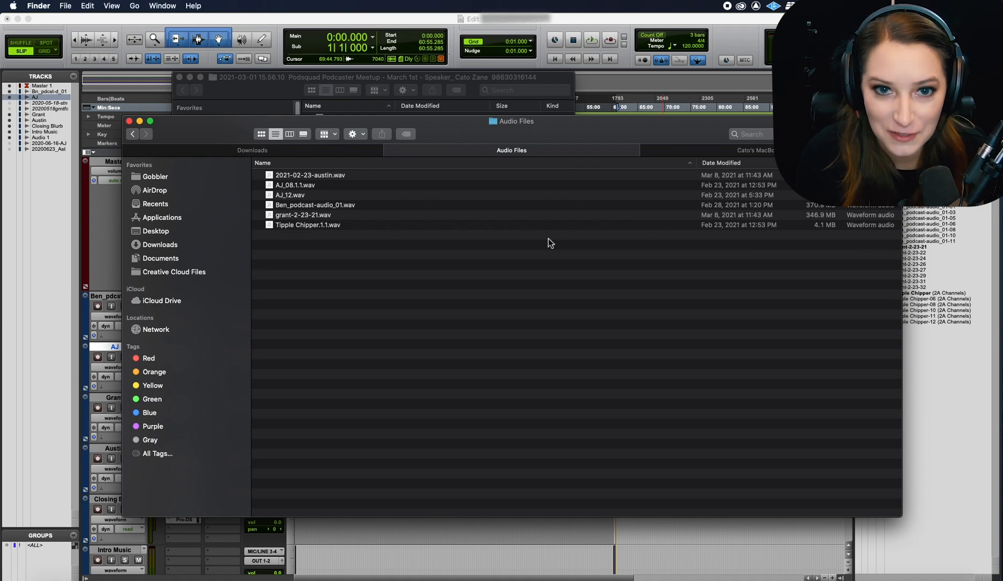
left_click(363, 205)
left_click(290, 134)
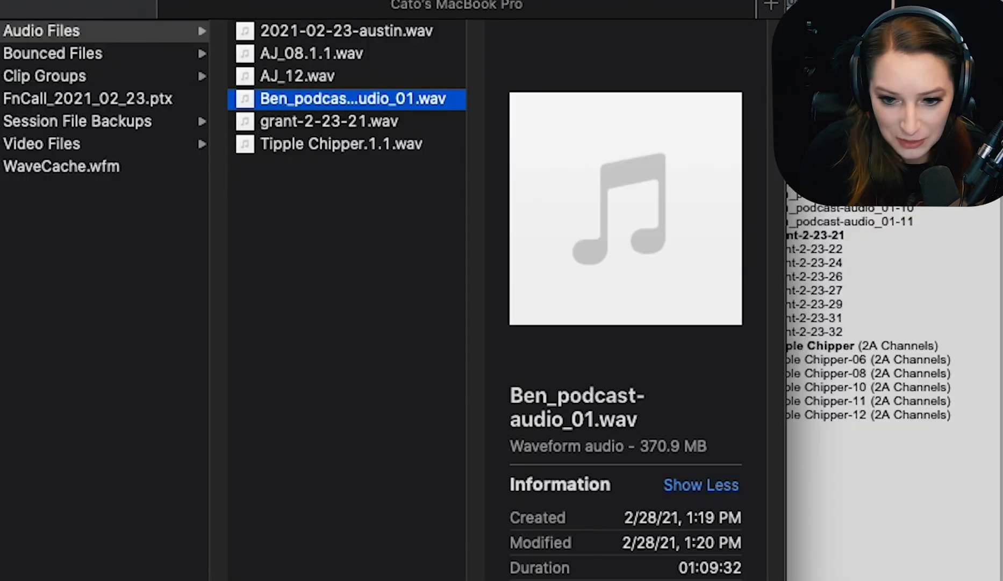
mouse_move(645, 177)
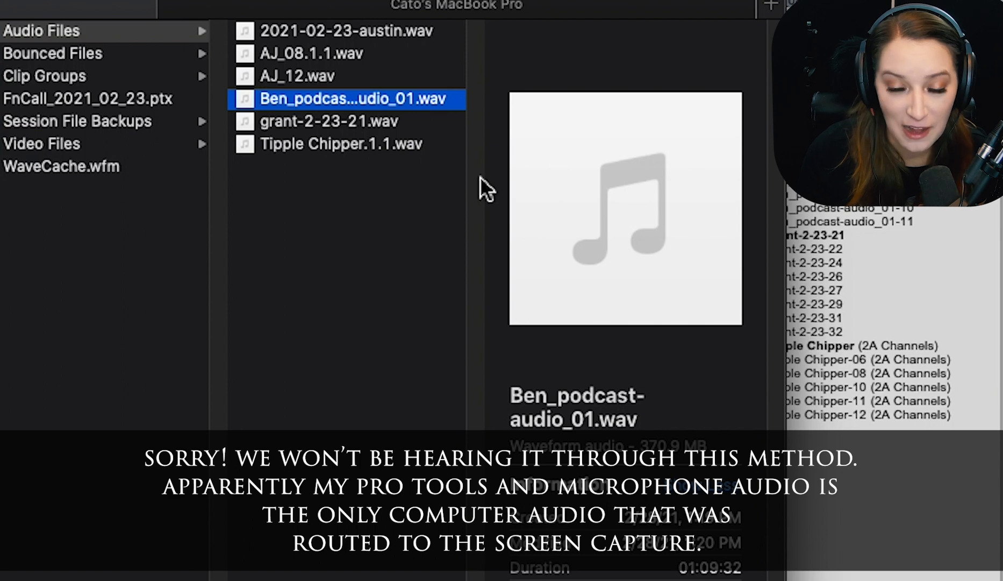
mouse_move(689, 116)
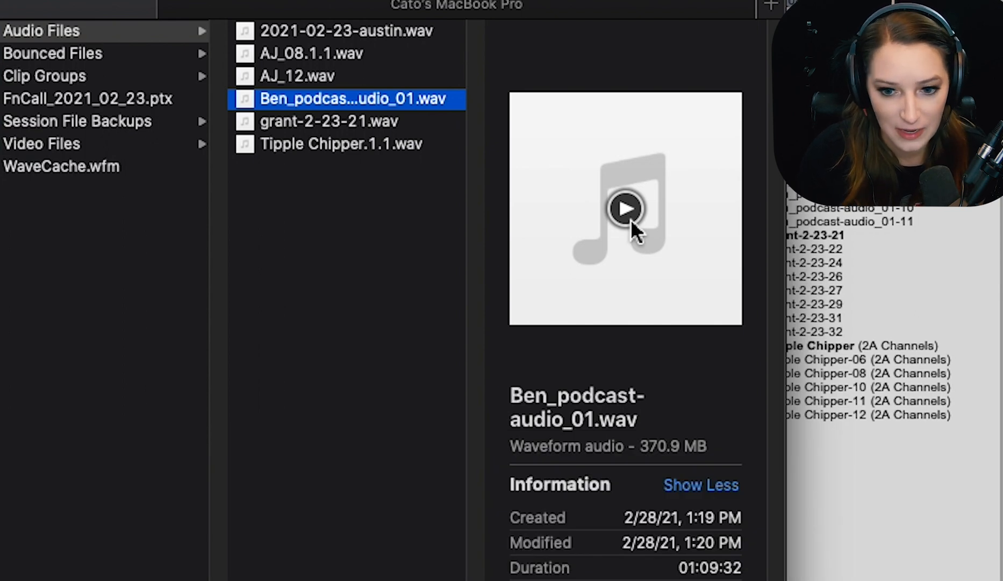
- Open grant-2-23-21.wav from the Audio Files folder in a media player, play it, and close the player
left_click(294, 122)
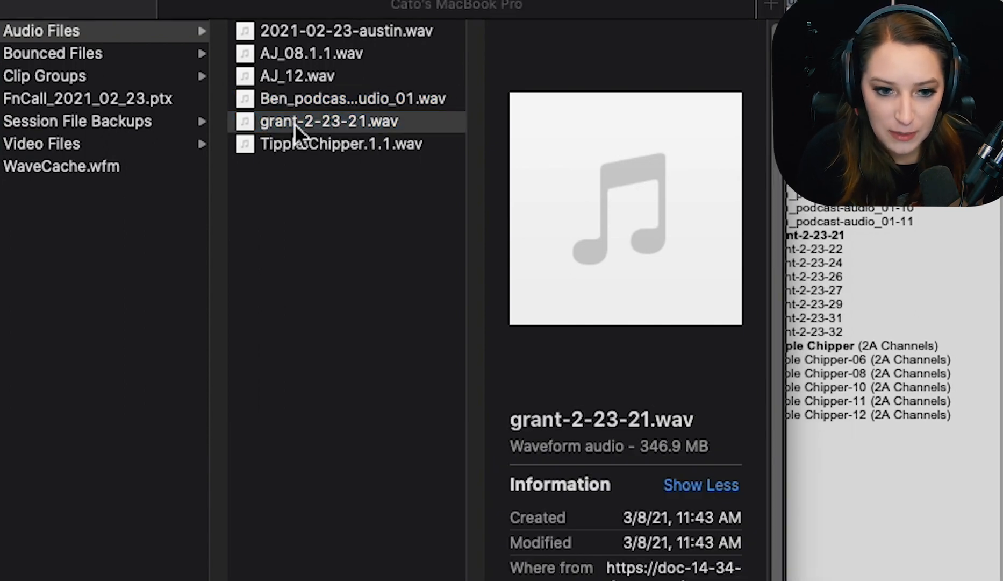
left_click_drag(272, 69, 618, 248)
left_click(476, 325)
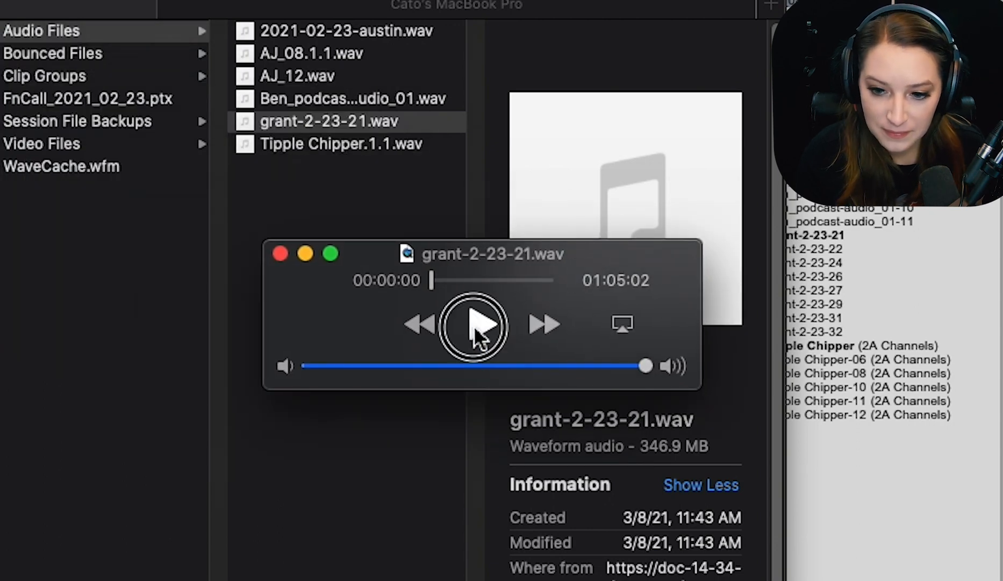
left_click(399, 183)
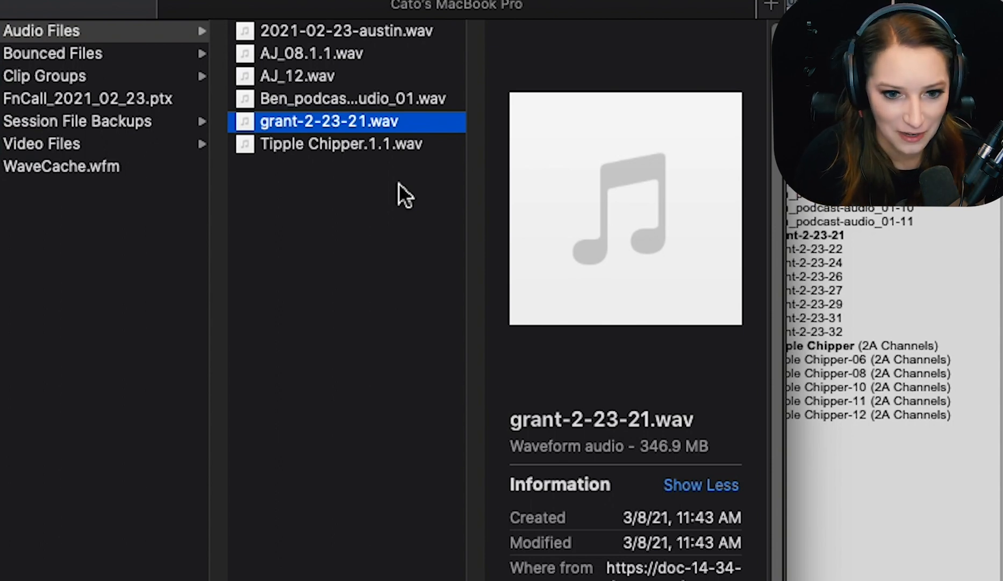
- Switch to Pro Tools and examine the properties of grant-2-23-21.wav and 2021-02-23-austin.wav in the Import Audio dialog
key("super+Tab")
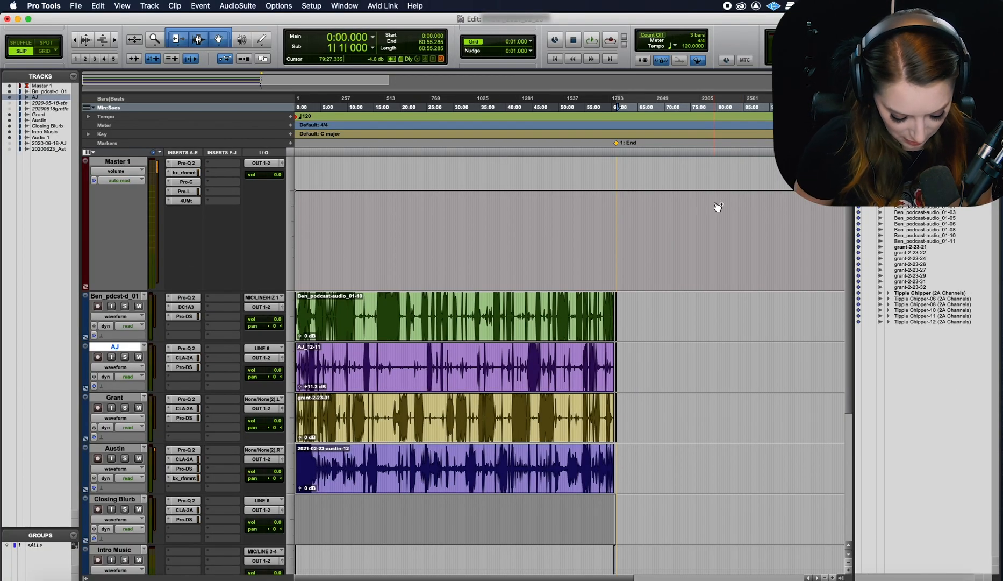
key("alt+super+b")
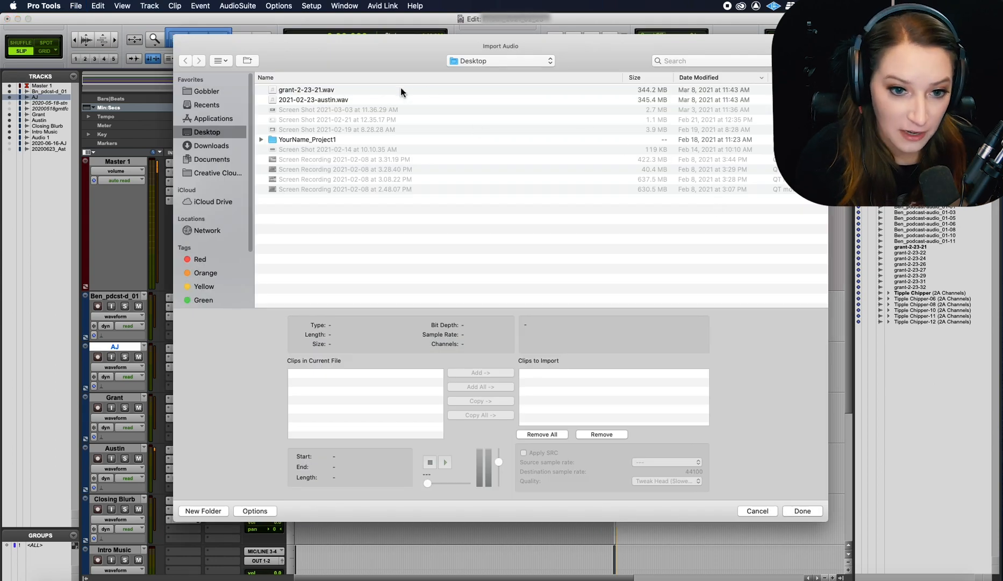
left_click(400, 90)
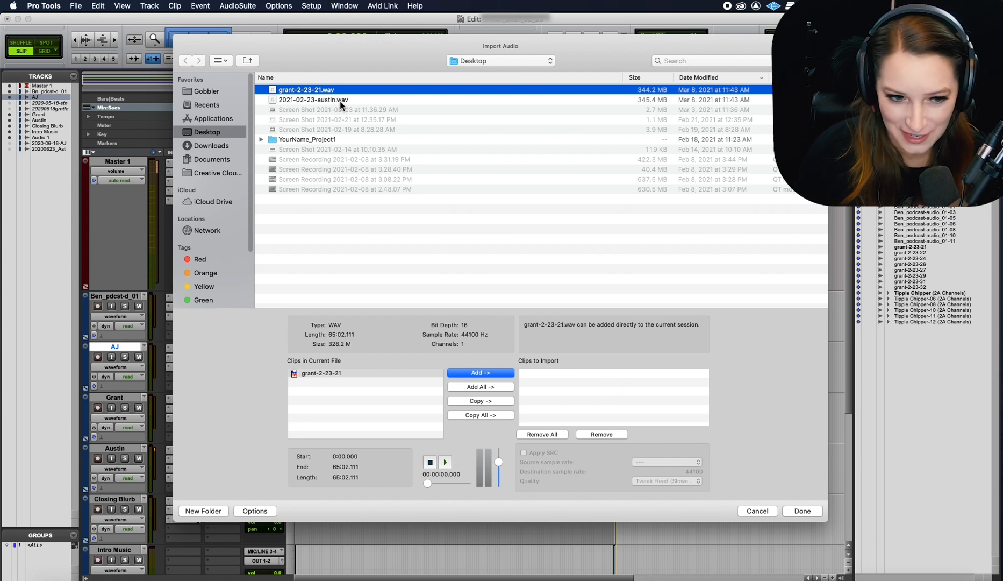
left_click(333, 100)
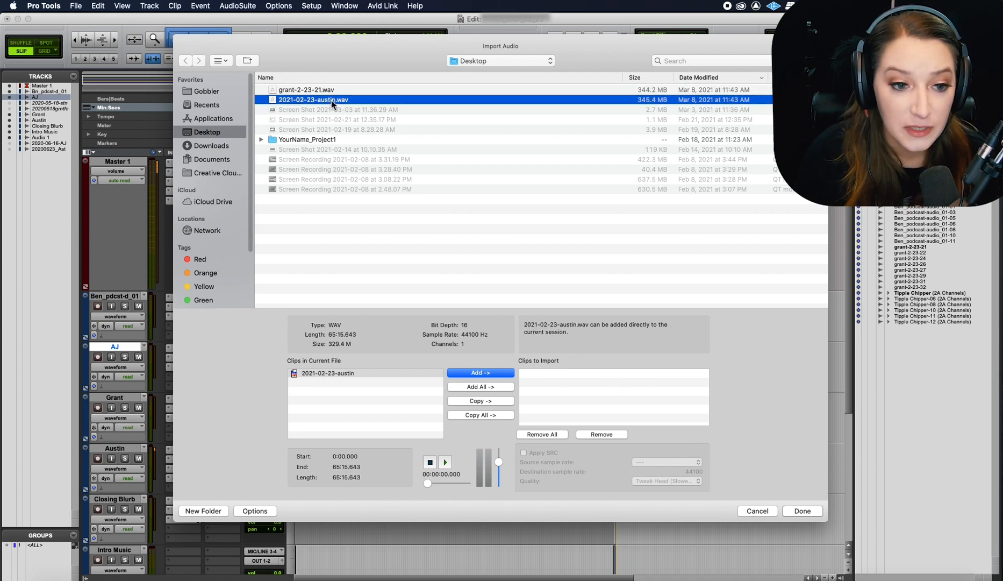
left_click(330, 90)
left_click(332, 101)
left_click(331, 91)
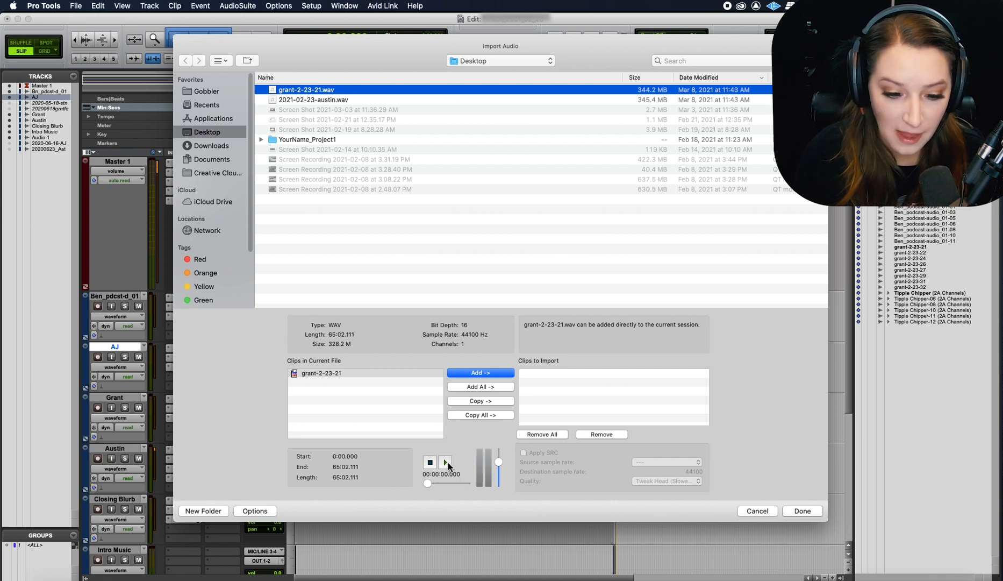
- Audition grant-2-23-21.wav from around its middle and from its start with the preview volume raised, and cancel the import
mouse_move(429, 483)
left_mouse_down()
mouse_move(457, 484)
mouse_move(437, 484)
mouse_move(448, 483)
left_mouse_up()
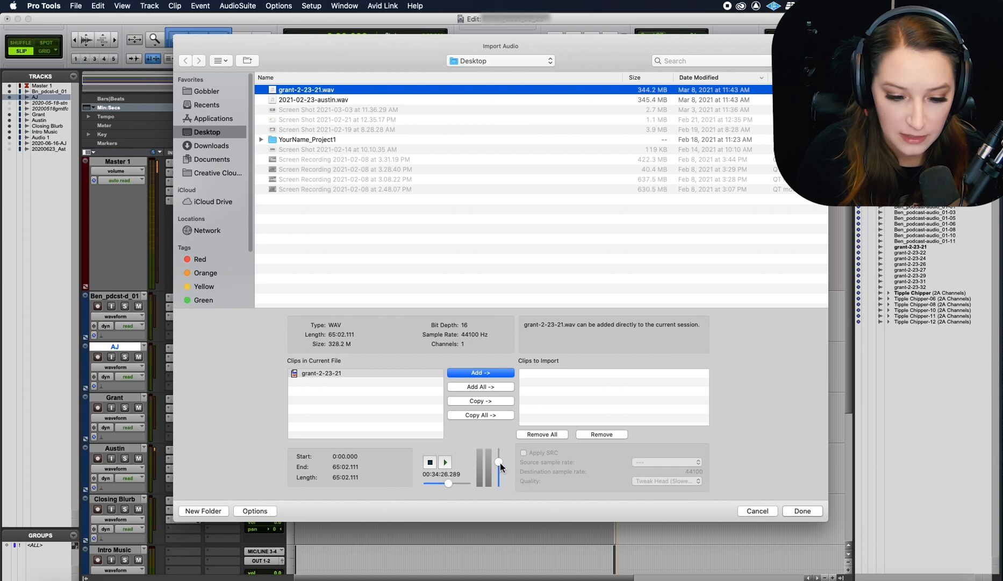
mouse_move(500, 462)
left_mouse_down()
mouse_move(498, 476)
mouse_move(498, 460)
left_mouse_up()
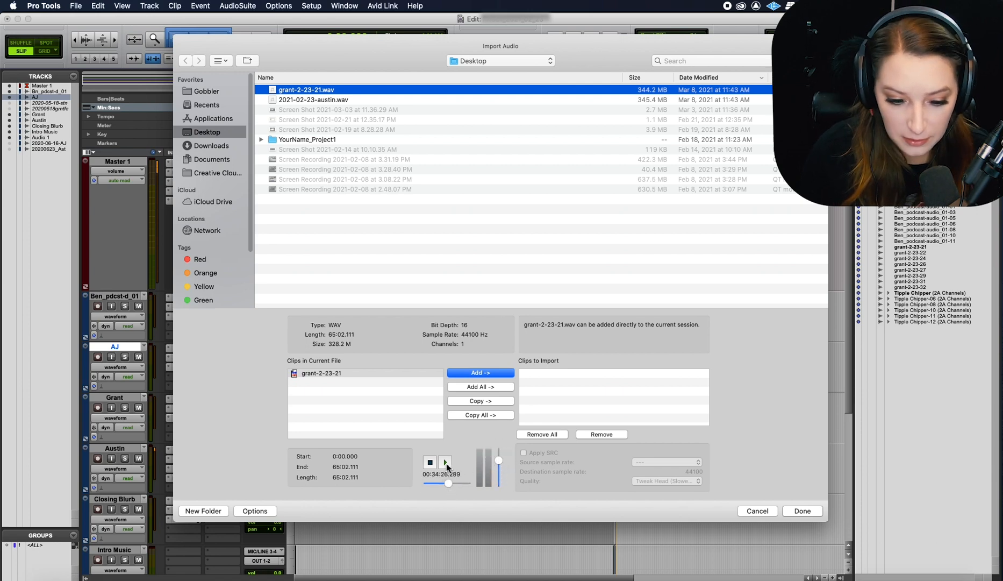
left_click(446, 463)
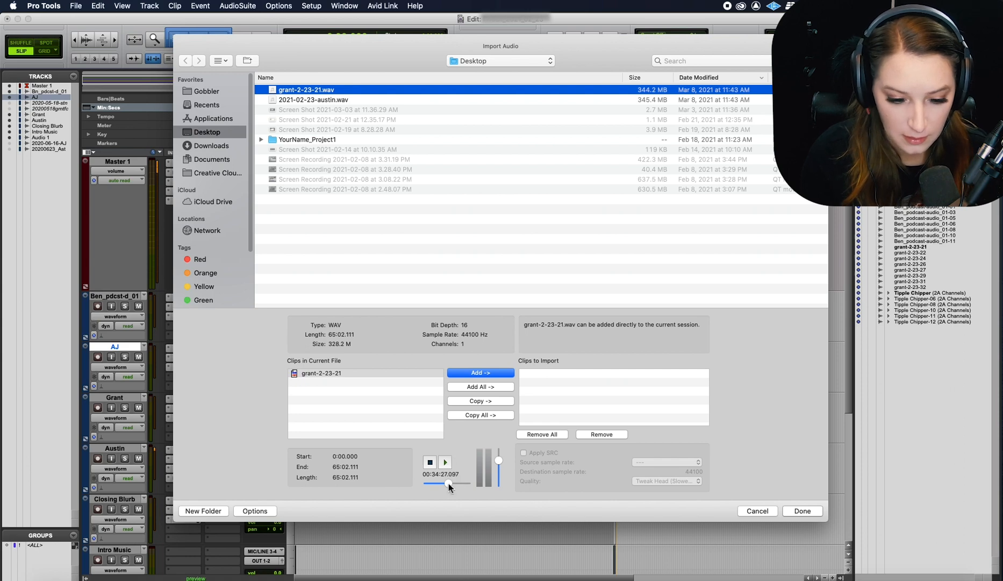
left_click_drag(448, 483, 415, 483)
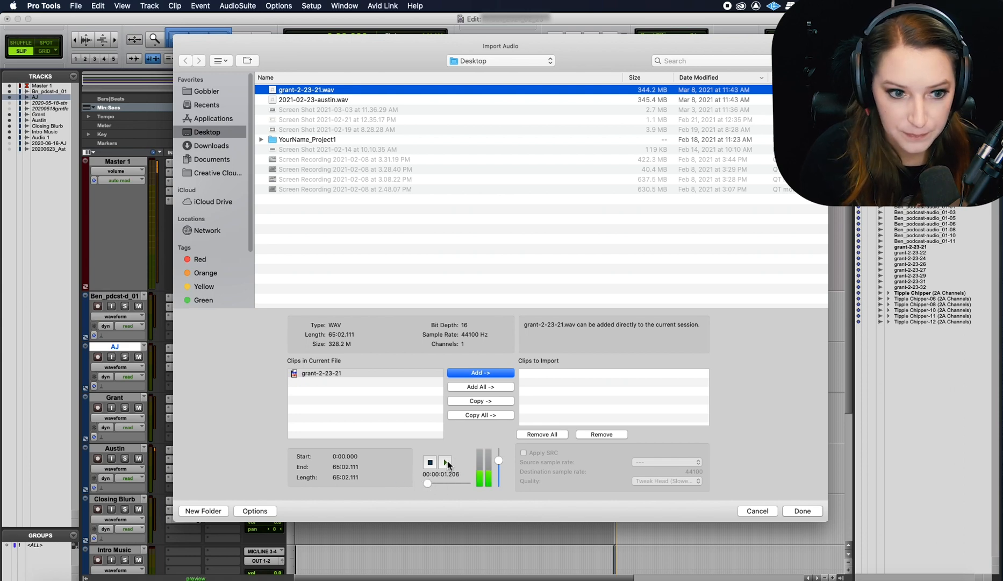
left_click_drag(427, 483, 499, 452)
left_click(431, 462)
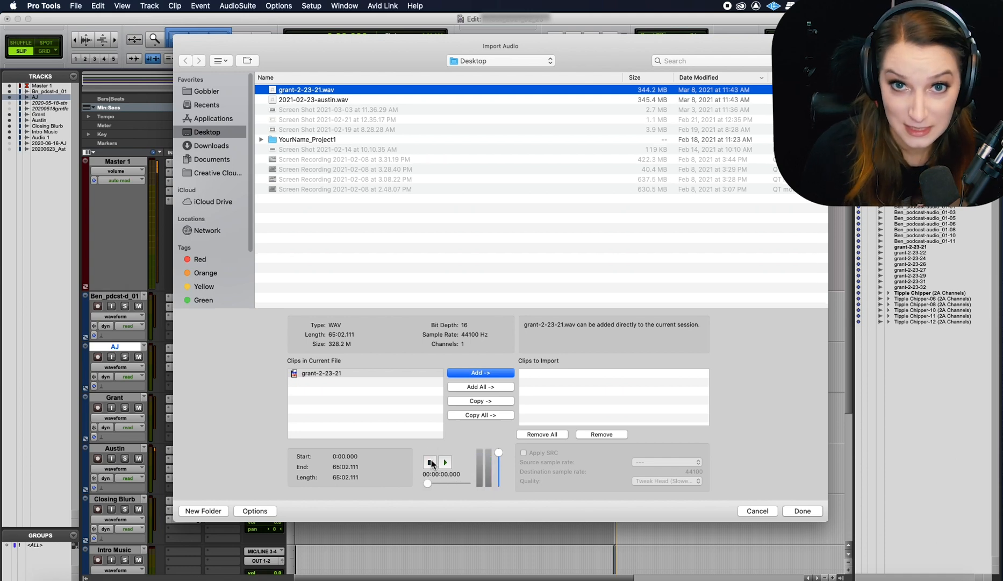
left_click(747, 511)
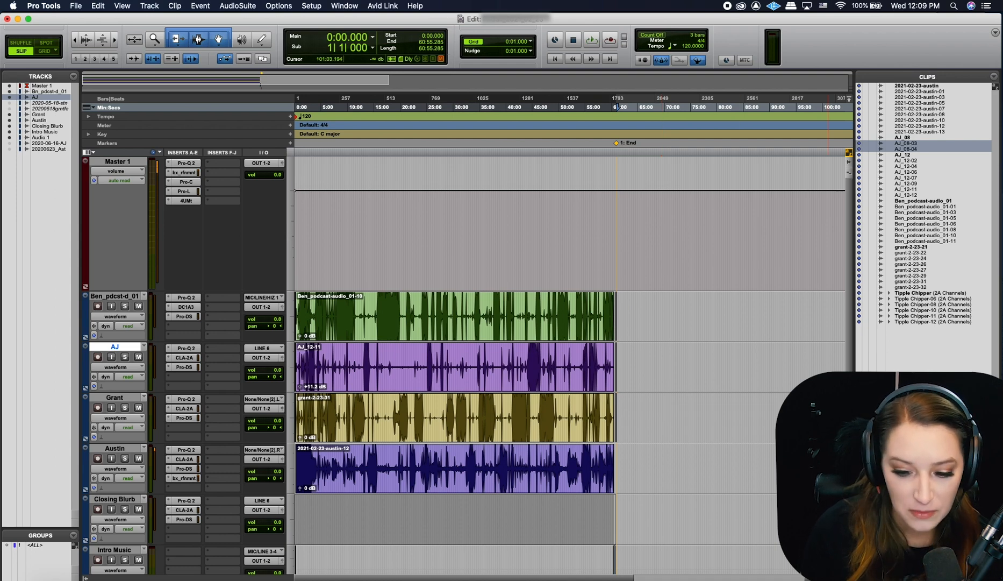
- Hide the Clips list and view the Mix window before returning to the Edit window
key("alt+super+k")
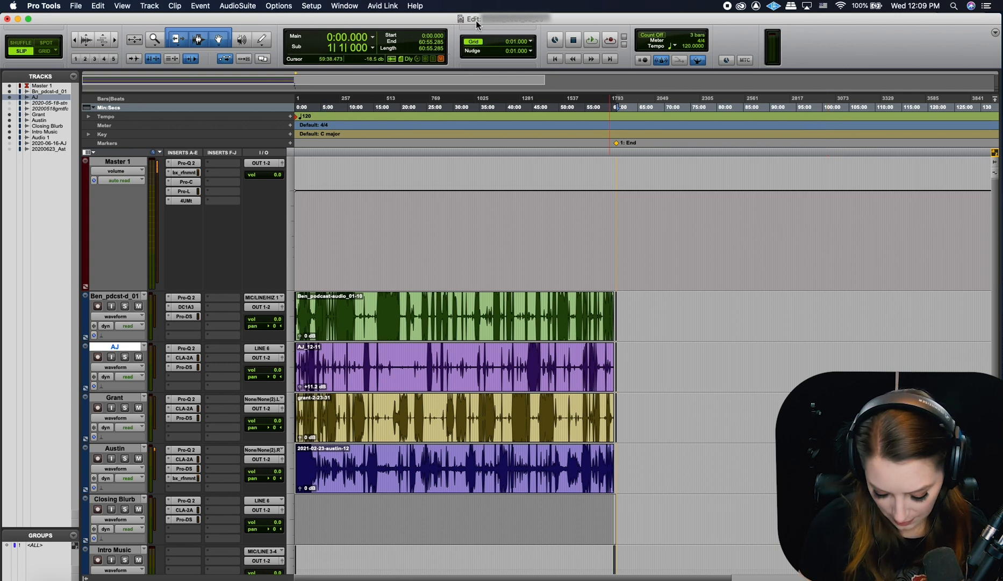
key("super+equal")
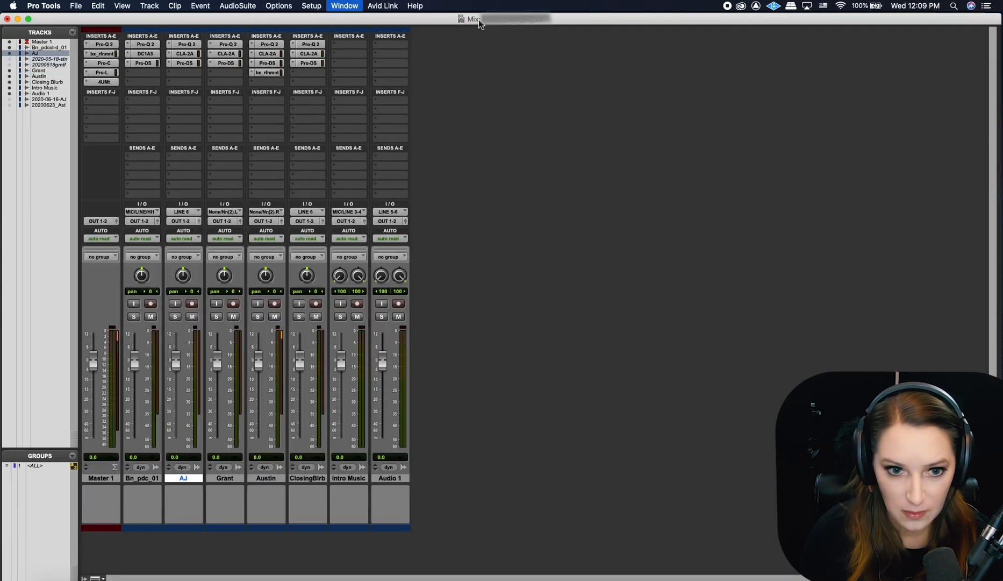
key("super+equal")
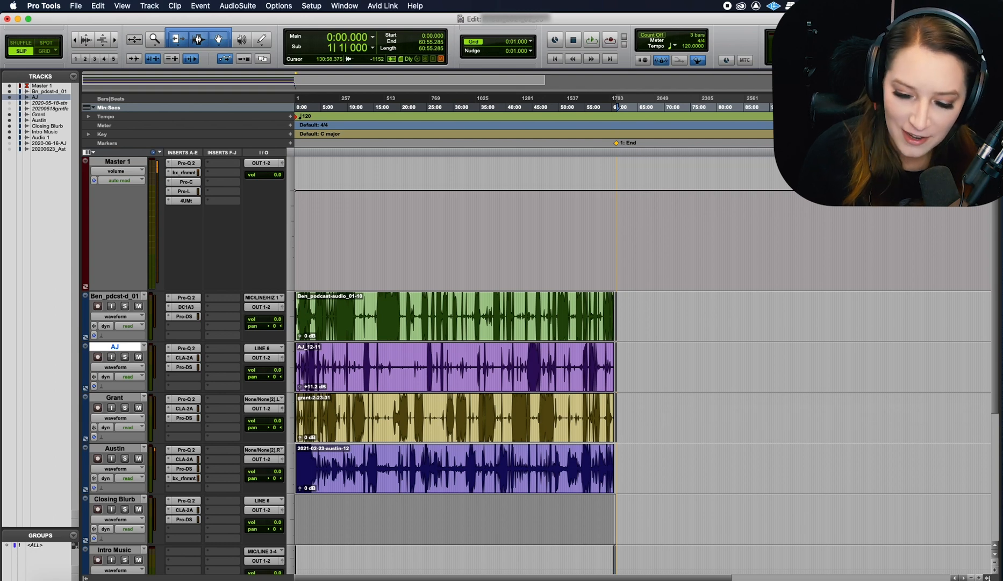
- Show the Clips list again, slightly narrowed, and audition the whole-file clip Ben_podcast-audio_01 from it
left_click(987, 577)
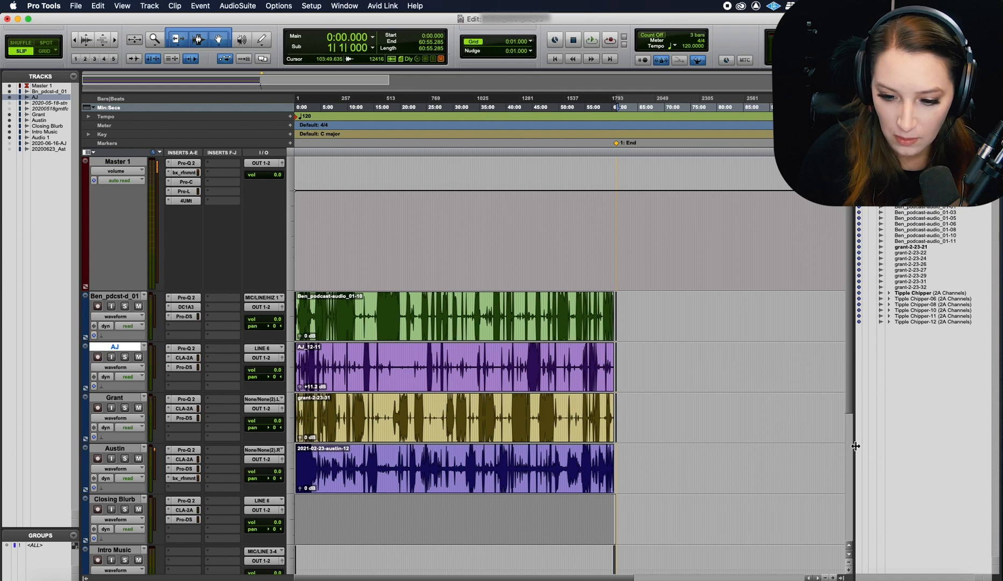
mouse_move(856, 445)
left_mouse_down()
mouse_move(896, 443)
mouse_move(860, 439)
left_mouse_up()
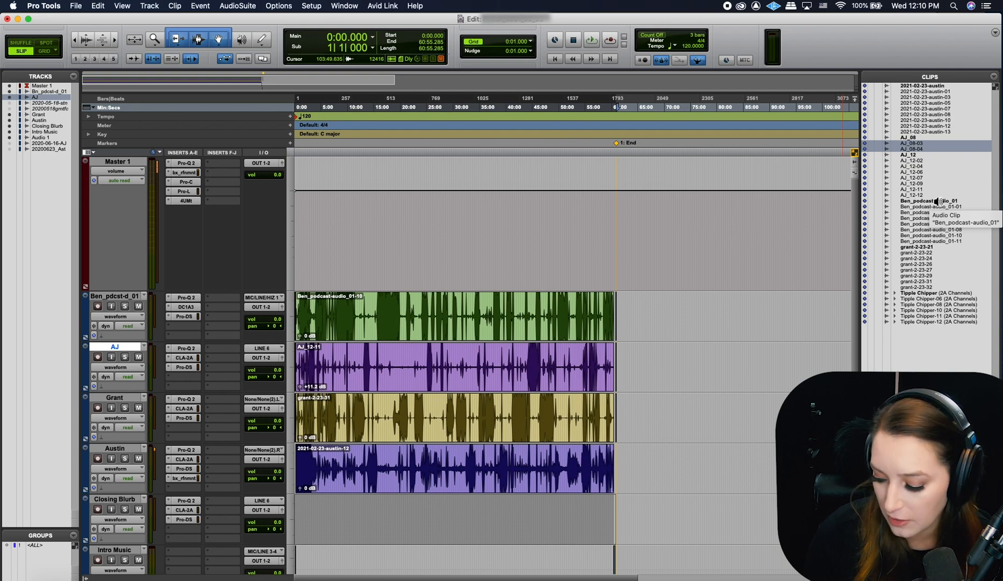
left_click(936, 201, "alt")
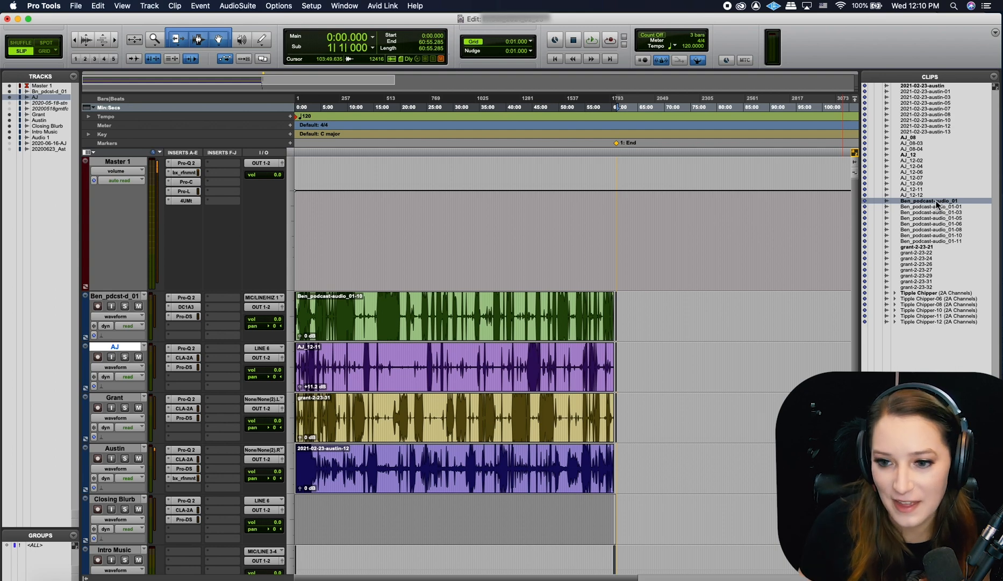
- Place the Ben_podcast-audio_01 clip on the AJ track at about 73:24, after the existing audio, and undo the placement
left_click(936, 202)
left_click_drag(936, 202, 682, 375)
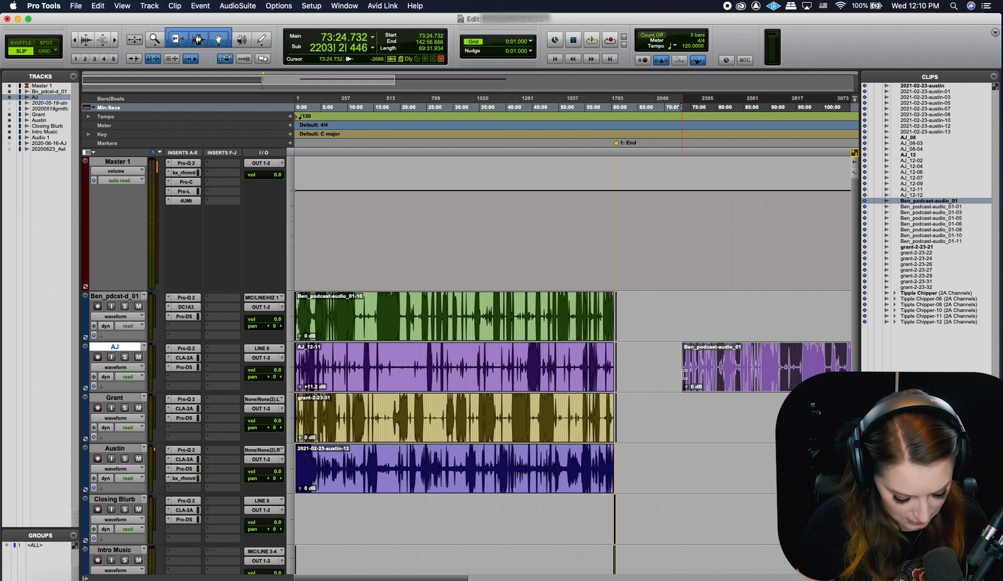
key("super+z")
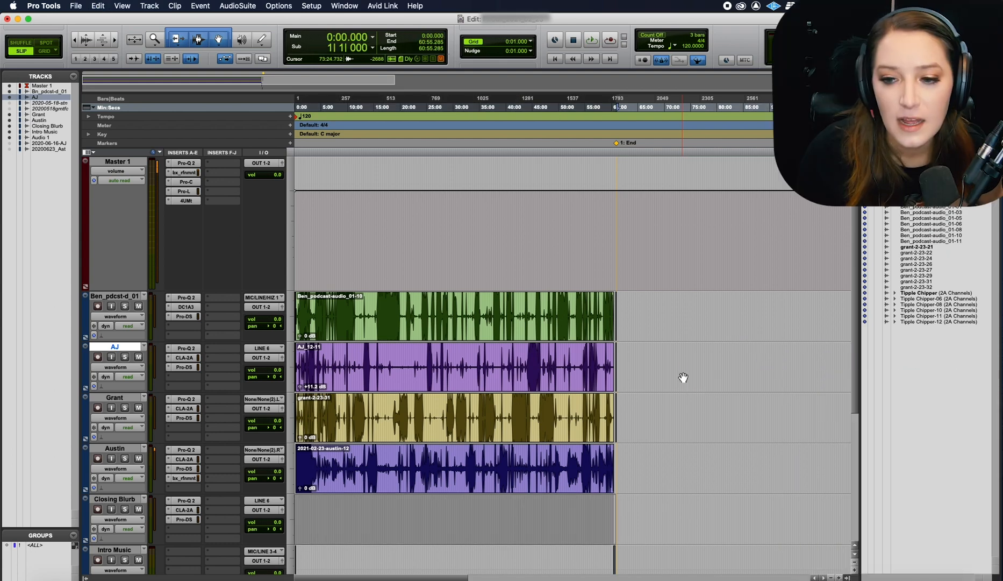